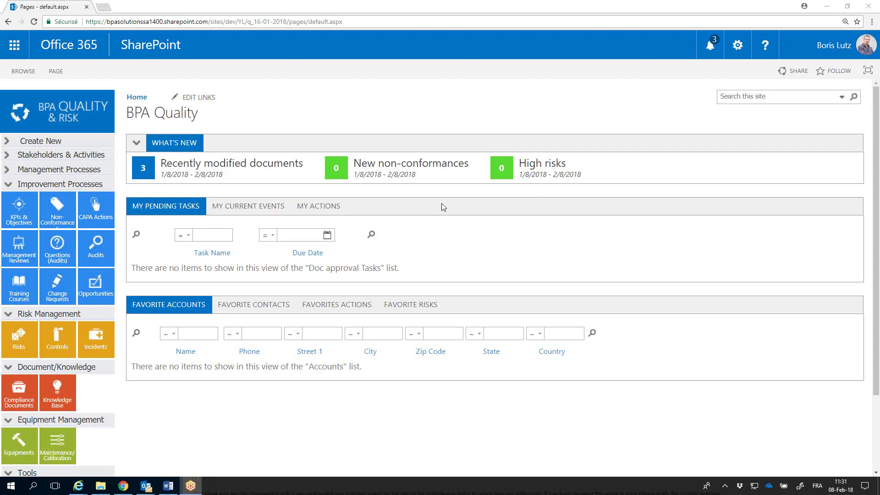
Open the Compliance Documents tile under Document/Knowledge on the BPA Quality home page
{"action": "left_click", "coordinate": [19, 393]}
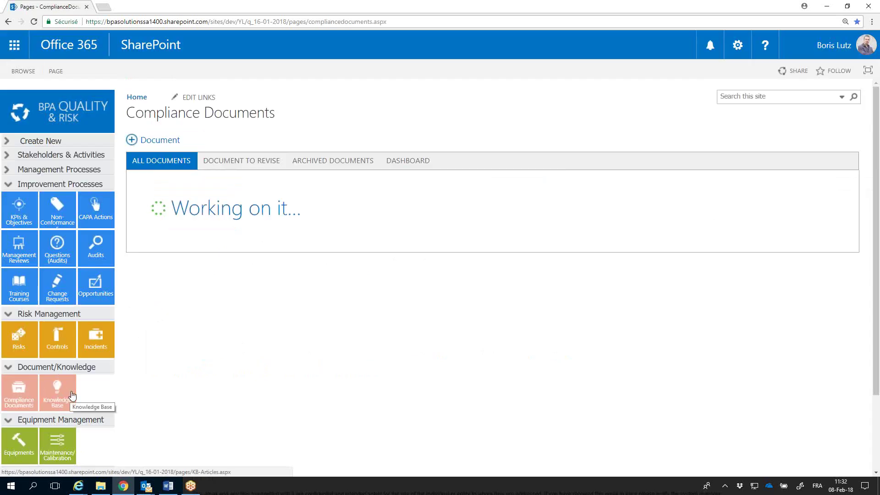
Create a new Word document from the library's + Document menu
{"action": "left_click", "coordinate": [160, 140]}
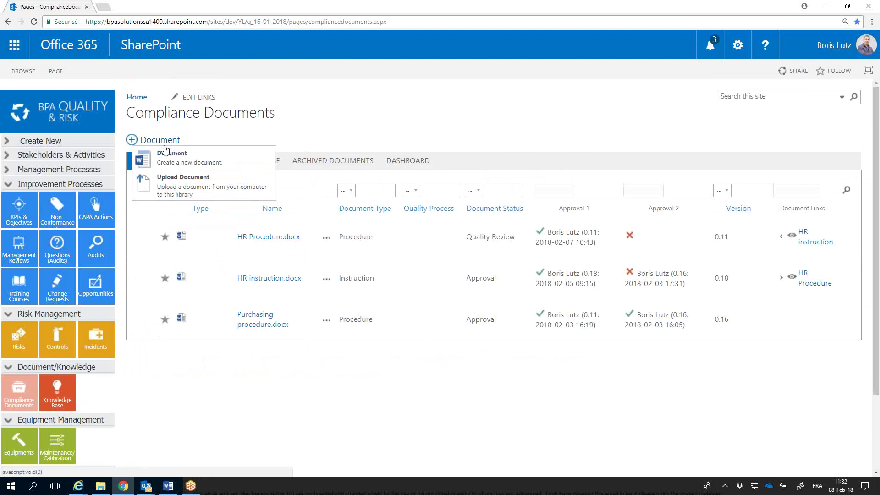
{"action": "left_click", "coordinate": [164, 146]}
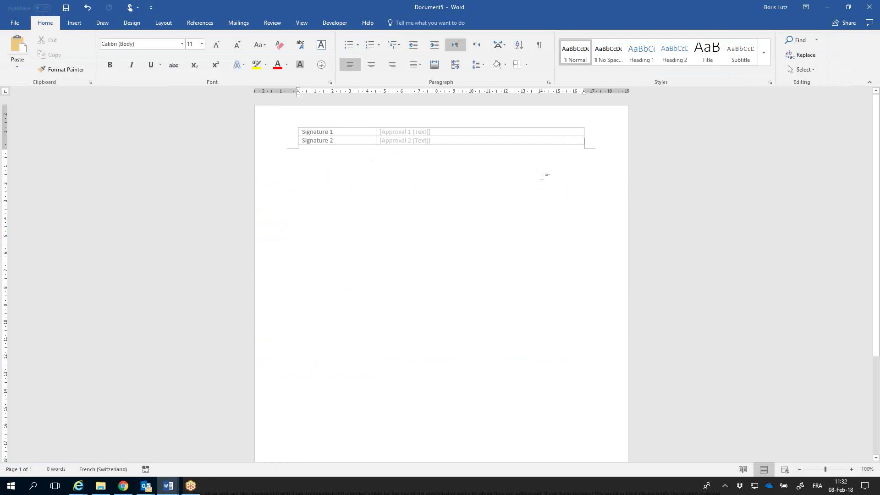
Type 'My document' below the signature table and save it as My document in Compliance Documents
{"action": "type", "text": "My document"}
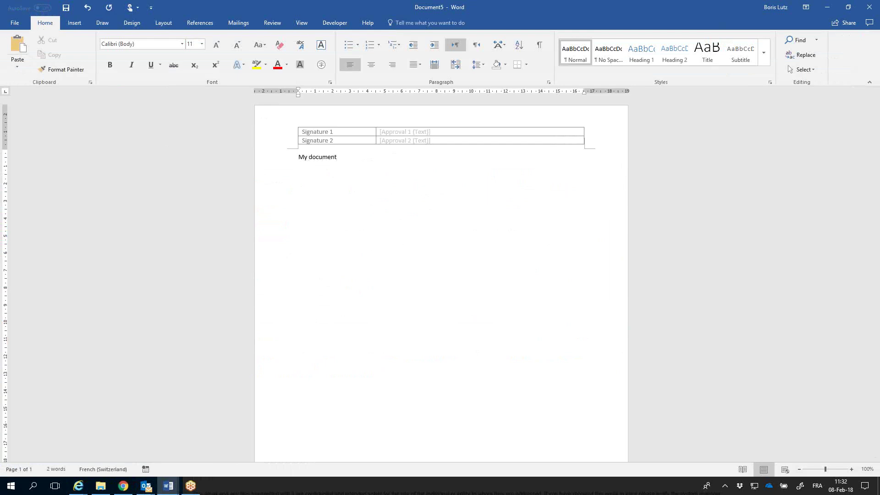
{"action": "left_click", "coordinate": [869, 7]}
{"action": "left_click", "coordinate": [398, 252]}
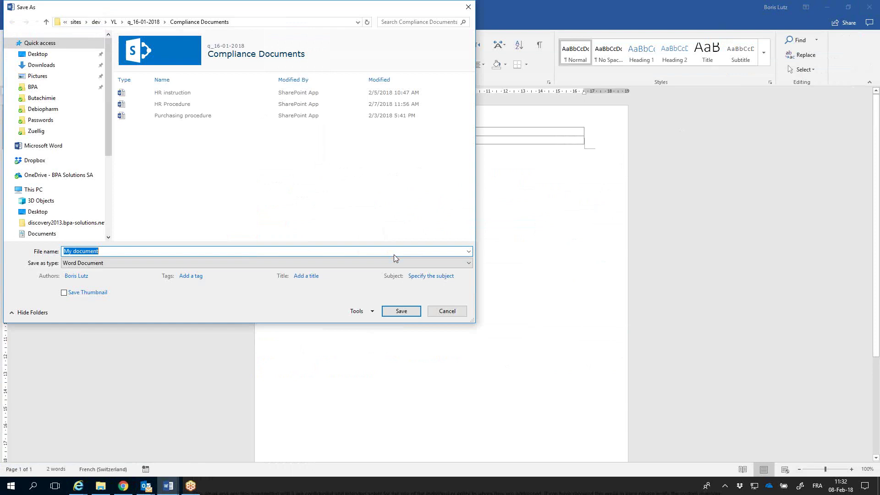
{"action": "left_click", "coordinate": [398, 314]}
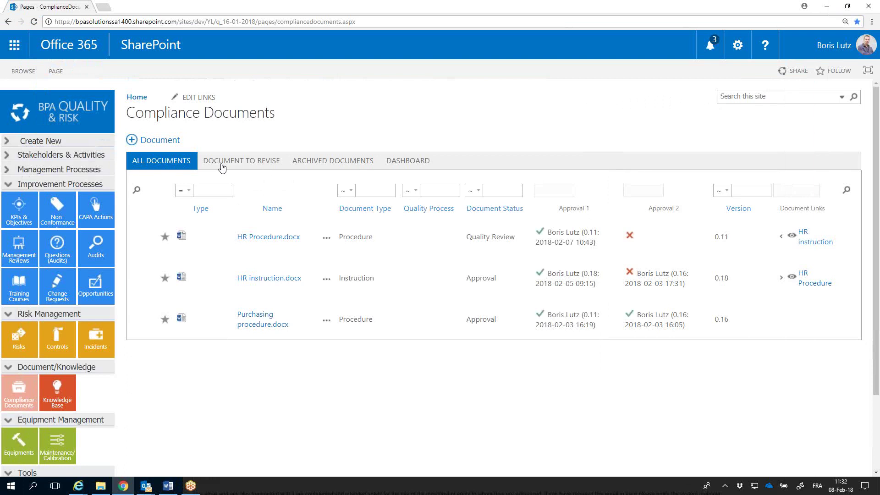
Refresh the ALL DOCUMENTS list until My document.docx appears, then open its properties form
{"action": "left_click", "coordinate": [166, 164]}
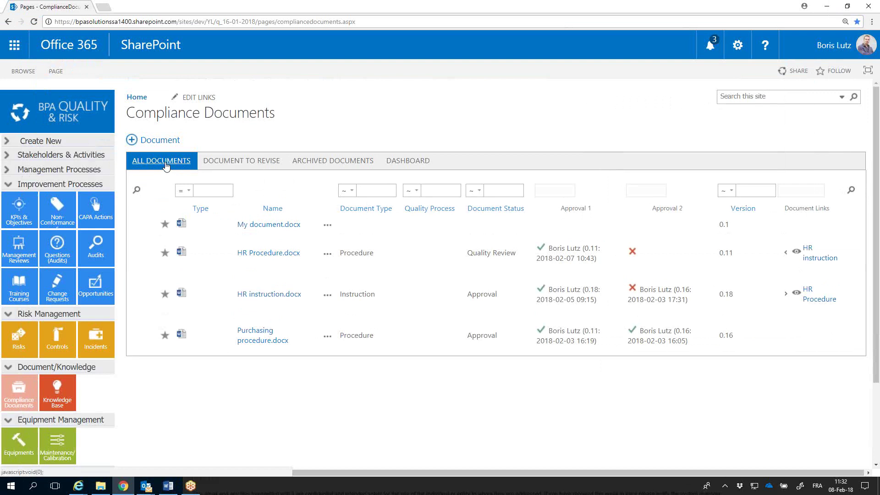
{"action": "left_click", "coordinate": [165, 165]}
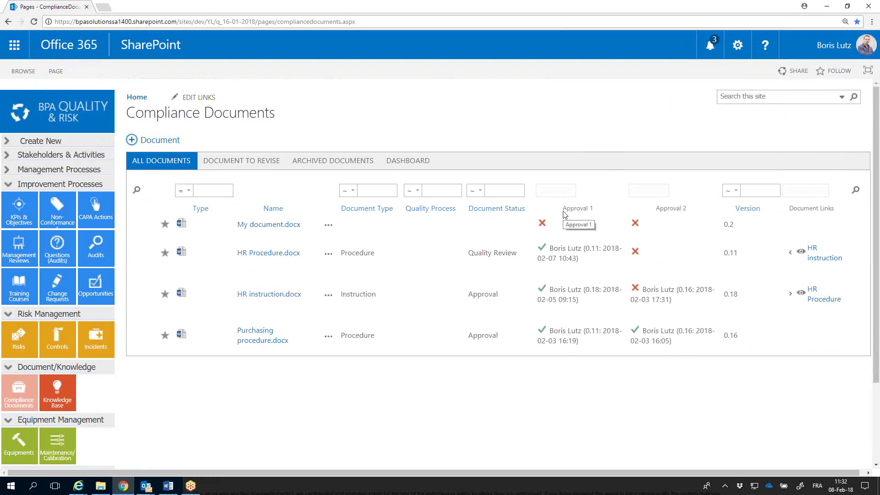
{"action": "left_click", "coordinate": [216, 227]}
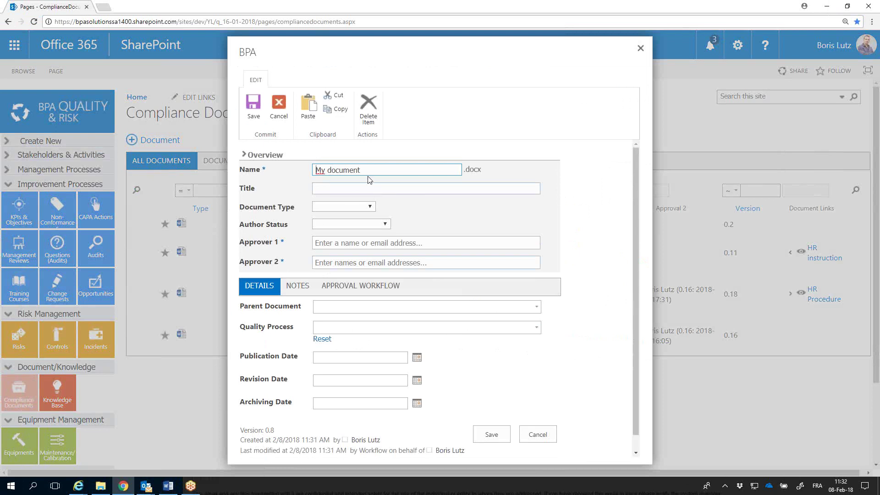
Set the title to 'My document', Document Type to Procedure, and Author Status to Submit for approval
{"action": "left_click", "coordinate": [371, 190]}
{"action": "type", "text": "My document"}
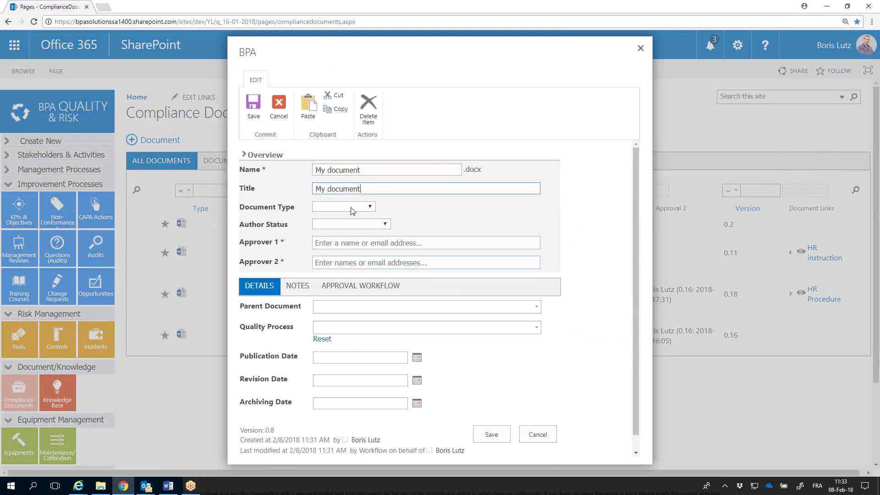
{"action": "left_click", "coordinate": [348, 207]}
{"action": "left_click", "coordinate": [333, 241]}
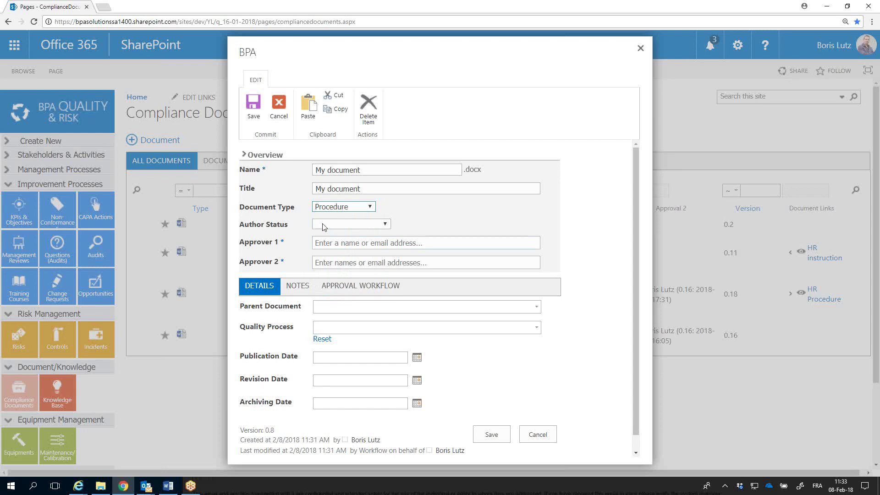
{"action": "left_click", "coordinate": [323, 223]}
{"action": "left_click", "coordinate": [331, 267]}
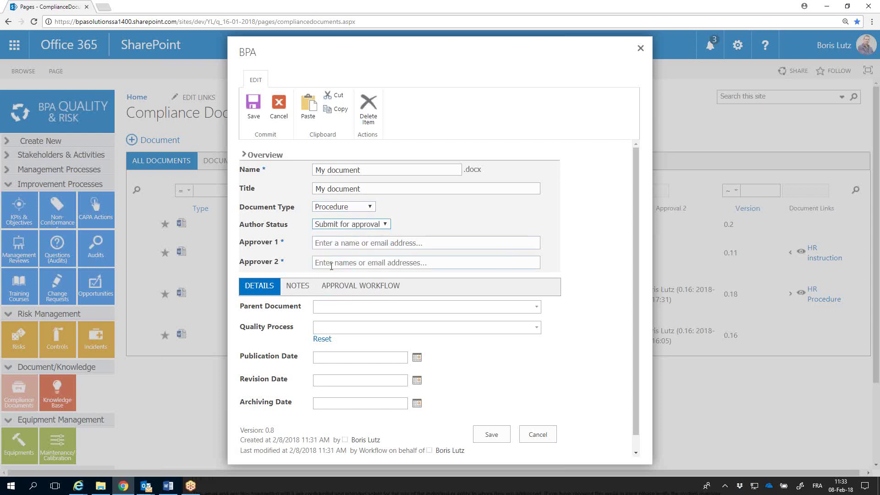
Assign the same suggested person as first and second approver, then save the properties
{"action": "left_click", "coordinate": [337, 243]}
{"action": "type", "text": "boris"}
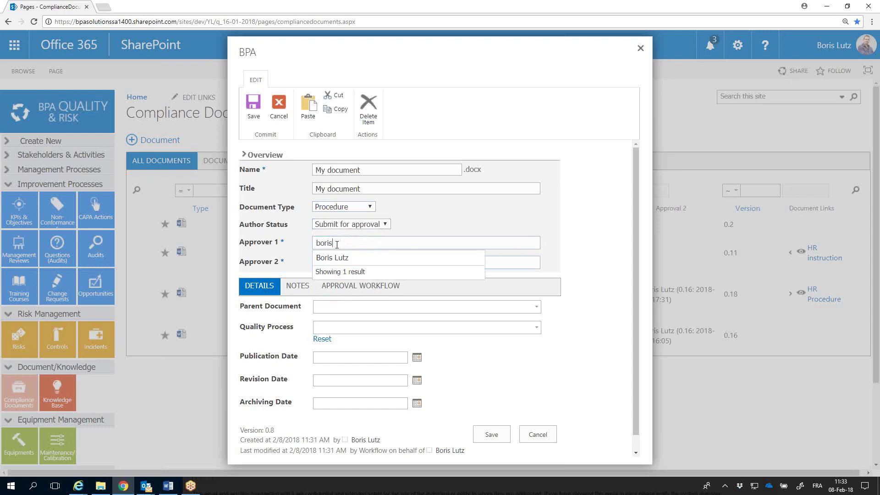
{"action": "left_click", "coordinate": [340, 257]}
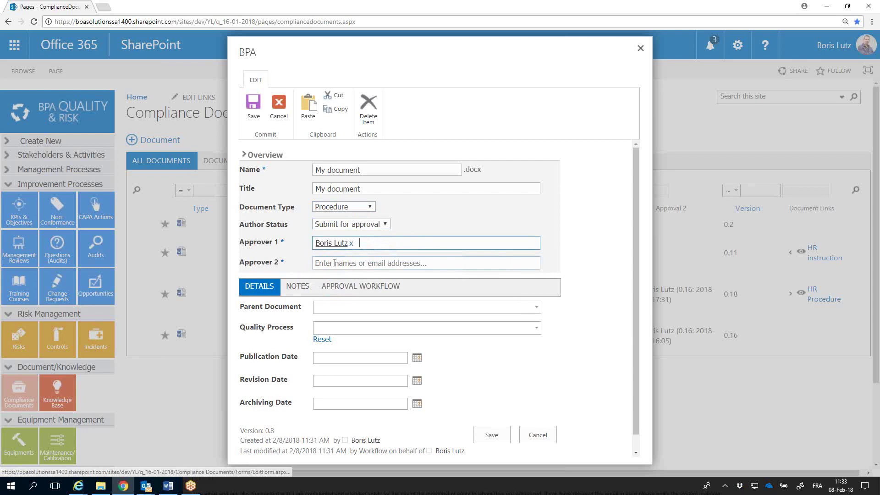
{"action": "left_click", "coordinate": [336, 262]}
{"action": "type", "text": "boris"}
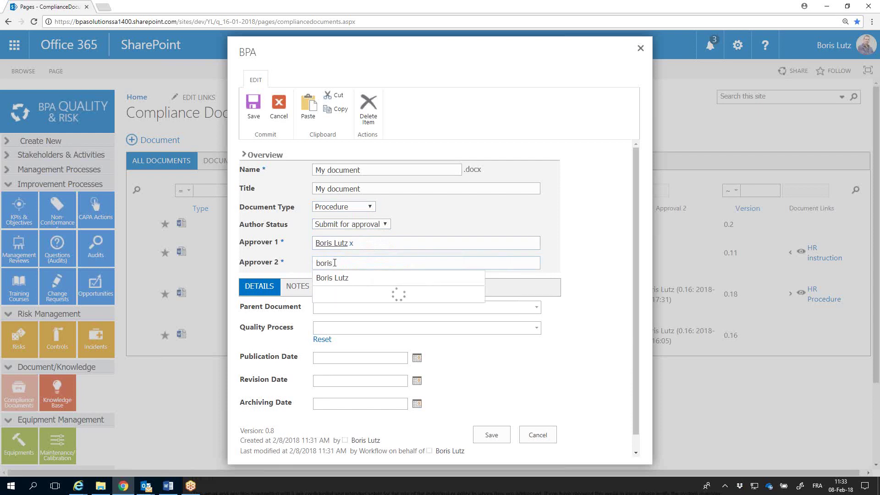
{"action": "left_click", "coordinate": [336, 277]}
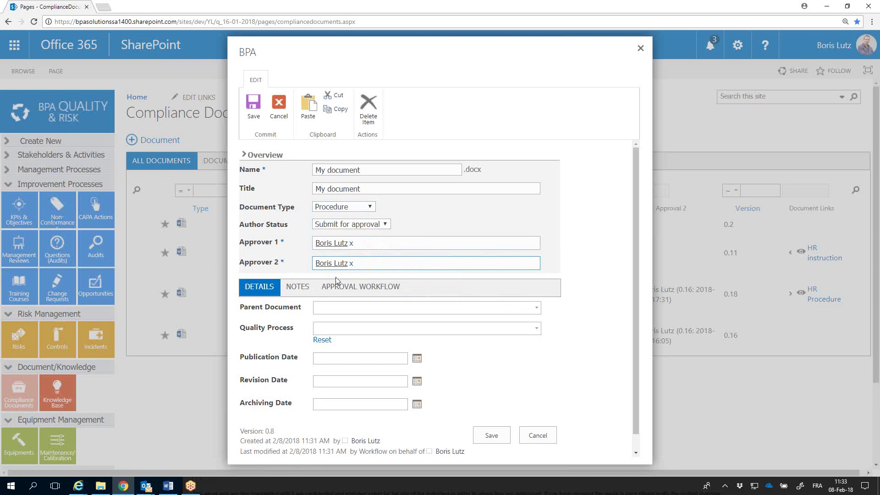
{"action": "left_click", "coordinate": [492, 436]}
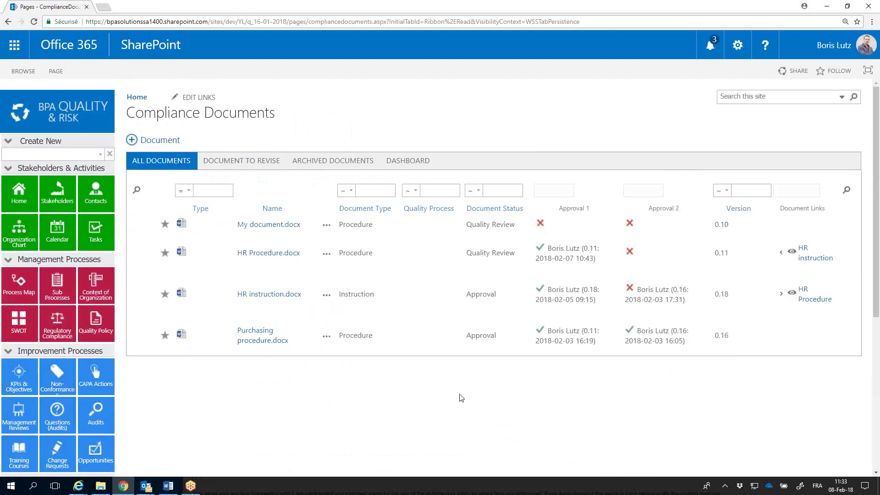
Check that My document.docx shows Quality Review, then return to the BPA Quality home page
{"action": "left_click_drag", "start_coordinate": [515, 225], "coordinate": [465, 227]}
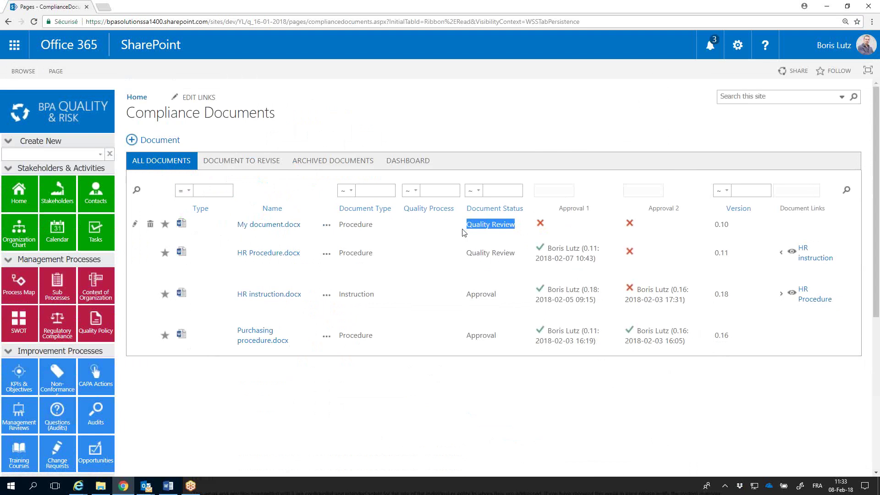
{"action": "left_click", "coordinate": [41, 120]}
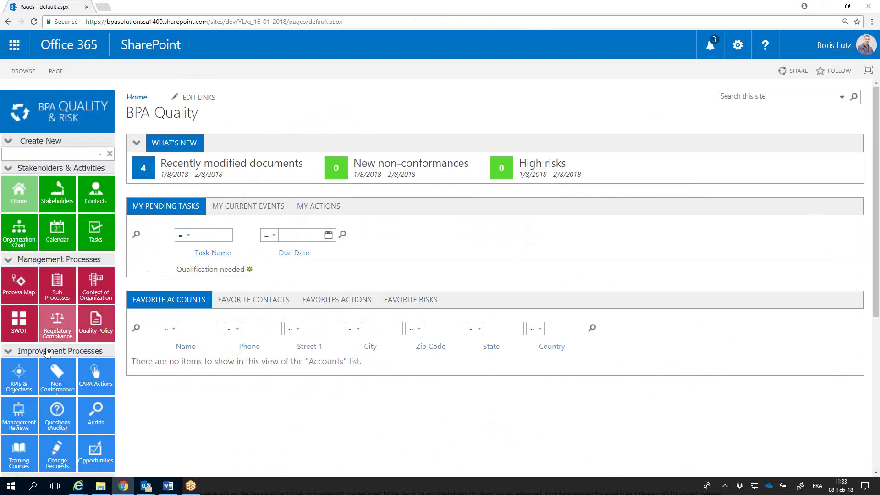
Open the Compliance Documents tile from further down the left tile panel
{"action": "scroll", "coordinate": [41, 380], "scroll_direction": "down", "scroll_amount": 2}
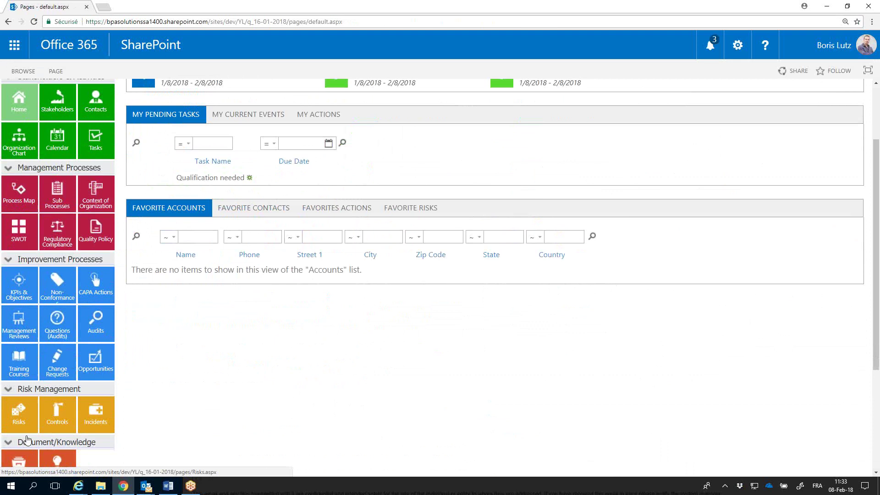
{"action": "left_click", "coordinate": [20, 462]}
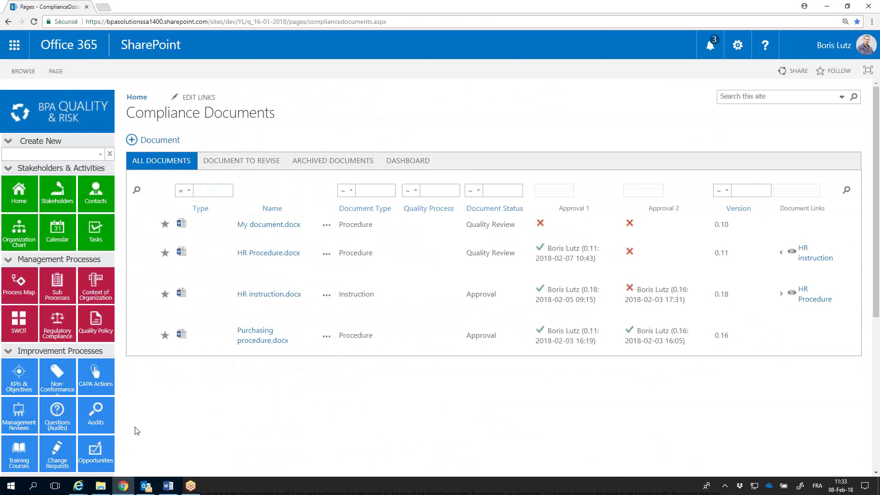
Use Sign on My document.docx, enter the comment 'OK for me', and approve as Approval 1
{"action": "left_click", "coordinate": [317, 225]}
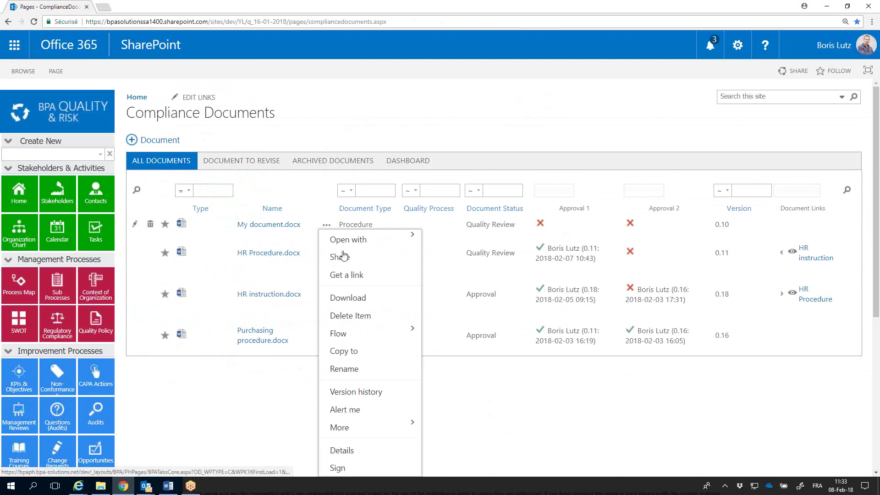
{"action": "scroll", "coordinate": [362, 321], "scroll_direction": "down", "scroll_amount": 1}
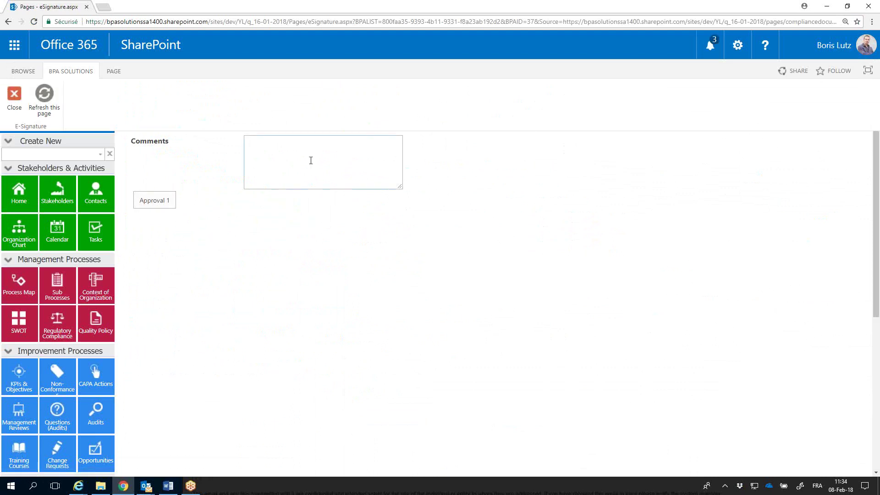
{"action": "type", "text": "OK for me"}
{"action": "left_click", "coordinate": [169, 200]}
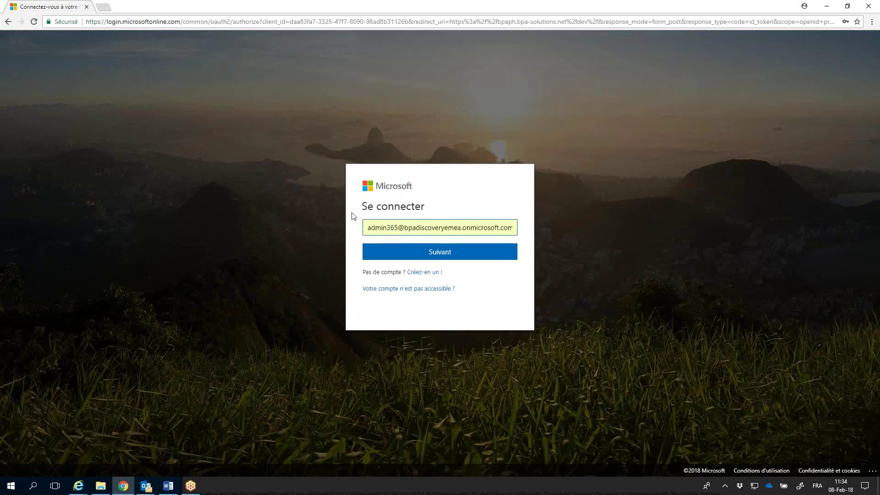
Sign in with the work account's e-mail address and password, and choose to stay signed in
{"action": "left_click", "coordinate": [380, 231]}
{"action": "left_click_drag", "start_coordinate": [367, 228], "coordinate": [484, 227]}
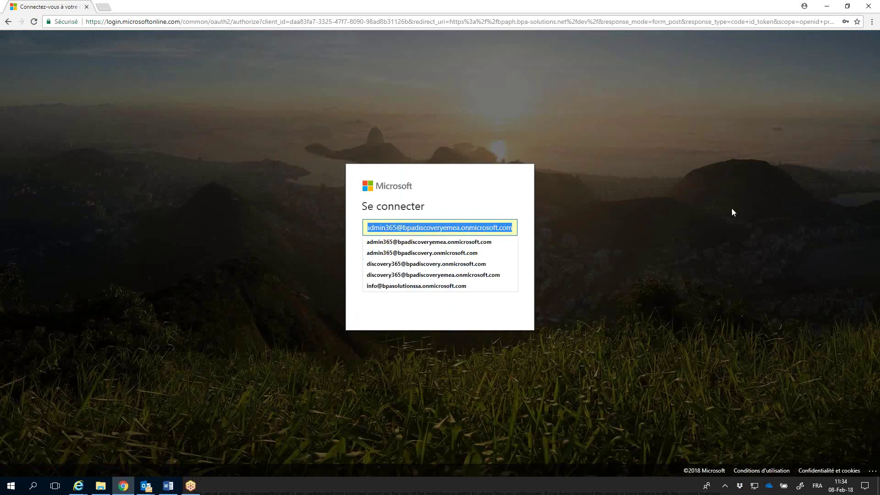
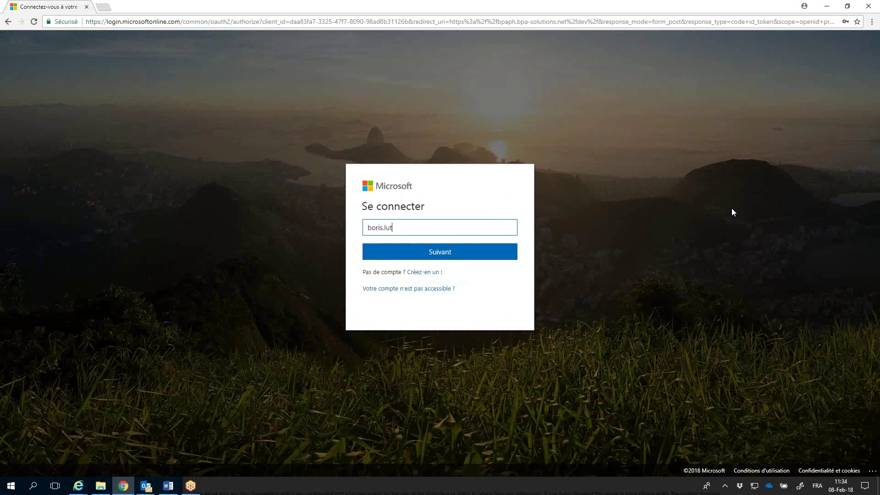
{"action": "left_click", "coordinate": [492, 255]}
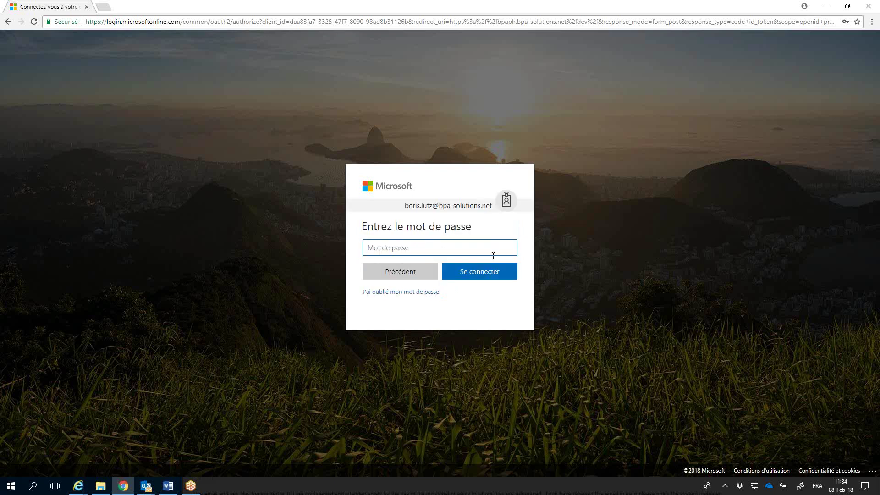
{"action": "type", "text": "•••••••"}
{"action": "key", "text": "Return"}
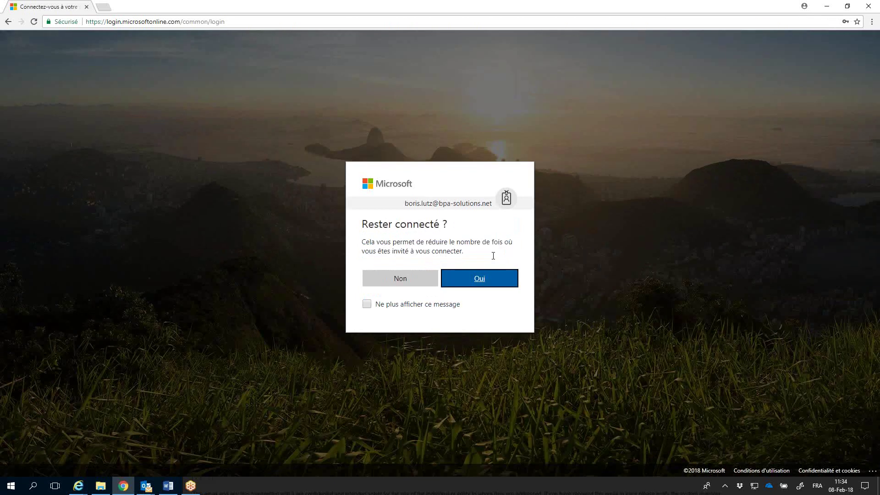
{"action": "left_click", "coordinate": [471, 282]}
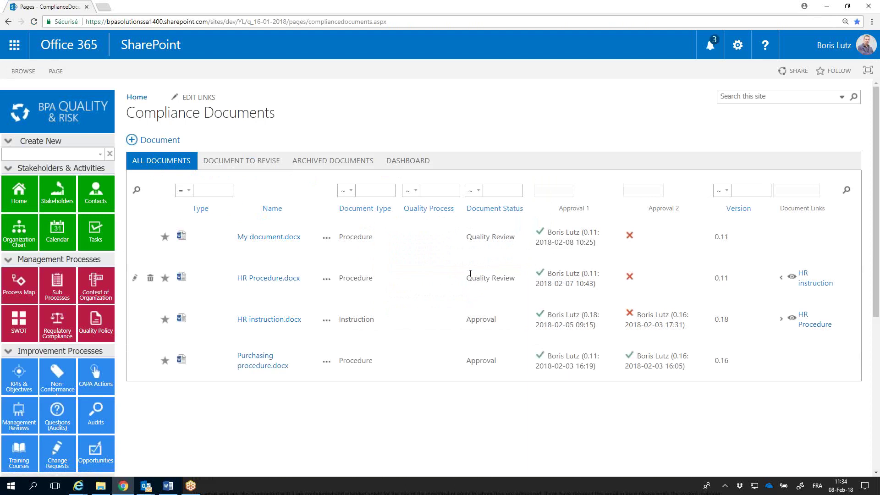
{"action": "left_click_drag", "start_coordinate": [585, 243], "coordinate": [540, 237]}
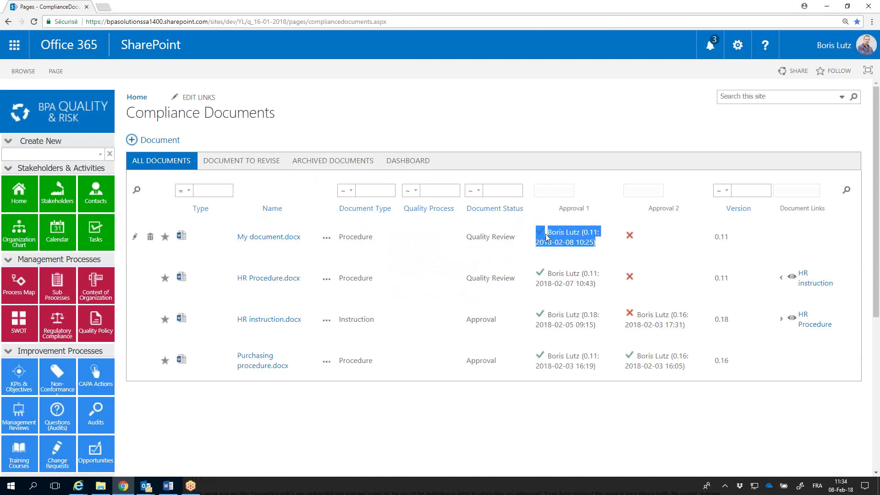
{"action": "left_click", "coordinate": [326, 238]}
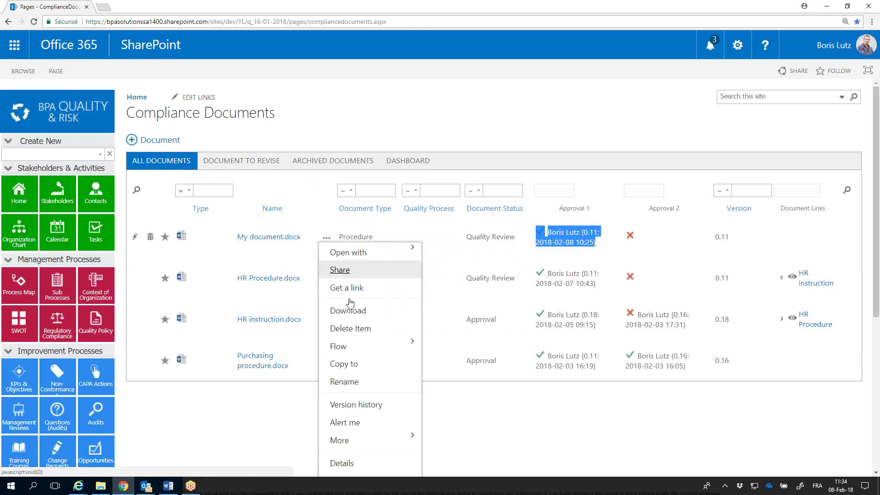
{"action": "left_click", "coordinate": [375, 405]}
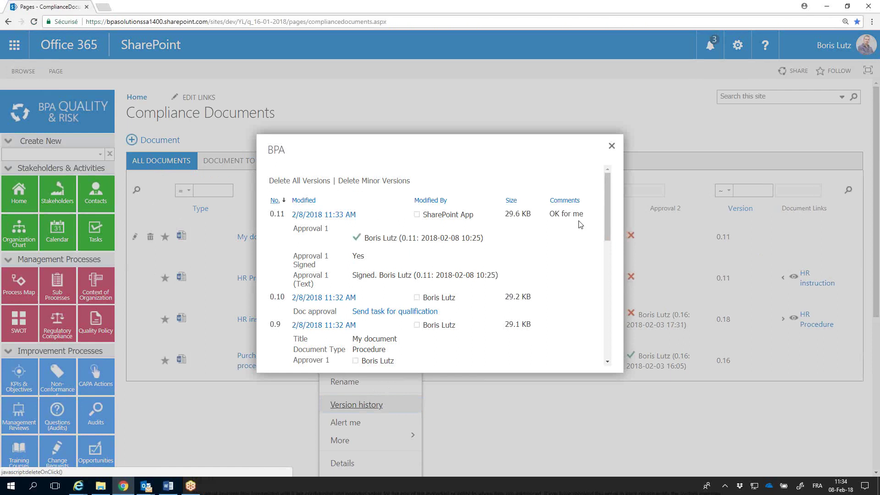
{"action": "left_click_drag", "start_coordinate": [583, 214], "coordinate": [549, 214]}
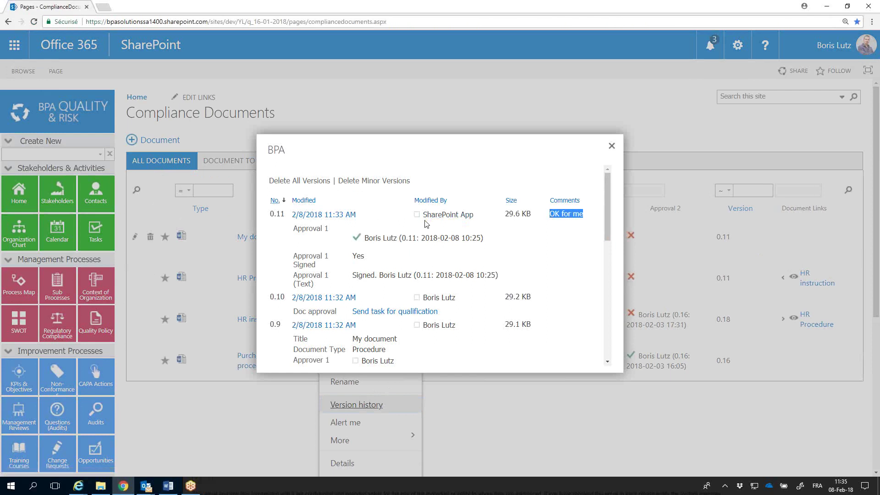
{"action": "left_click", "coordinate": [612, 147]}
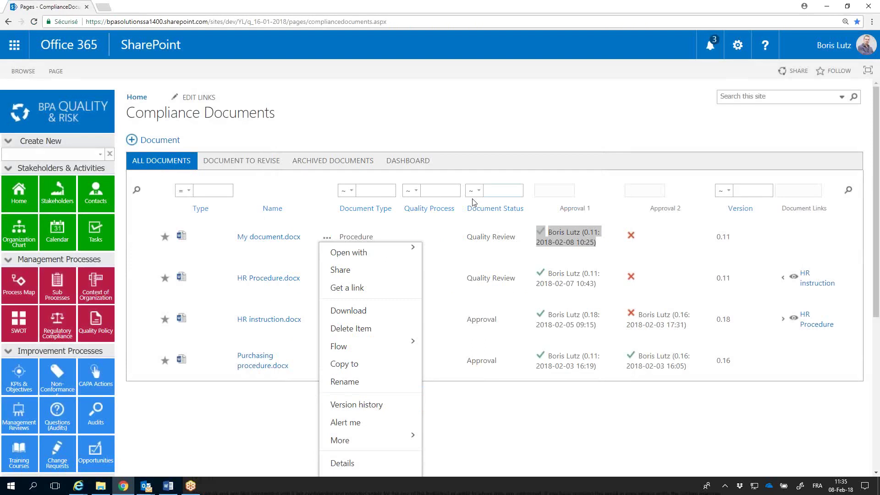
{"action": "left_click", "coordinate": [329, 234]}
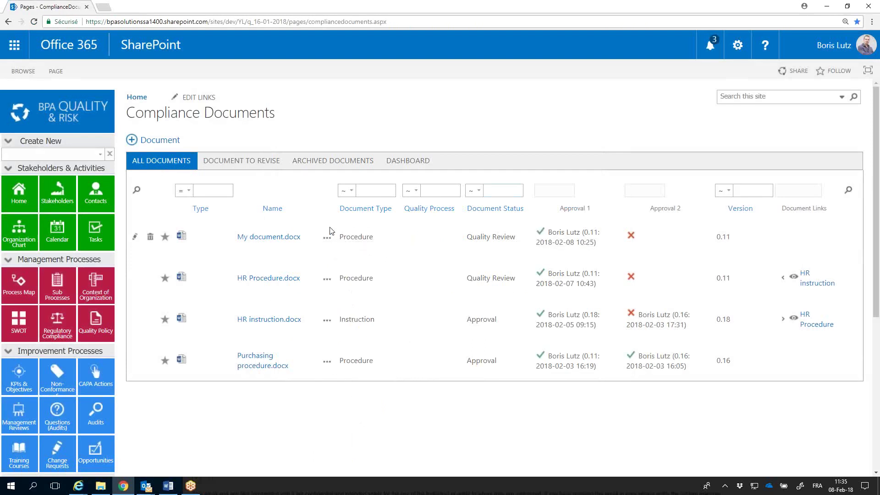
Open My document.docx in Word Online to view the Signature 1 stamp, then go back
{"action": "left_click", "coordinate": [266, 237]}
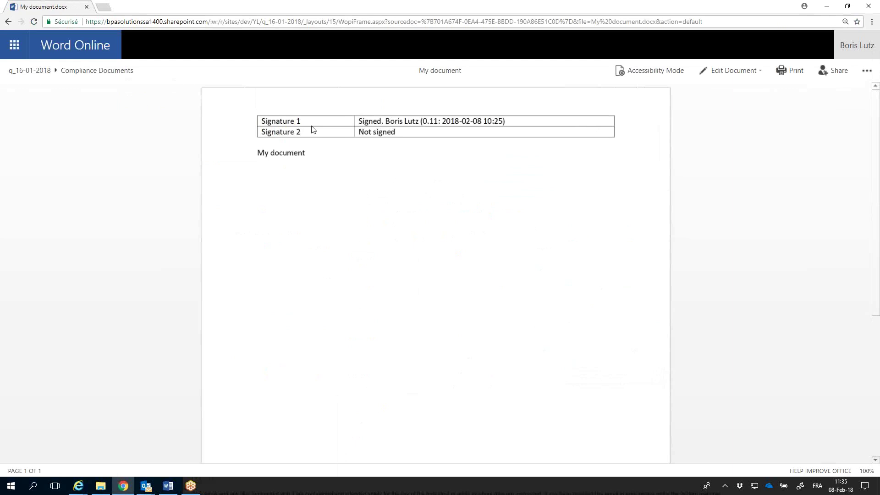
{"action": "right_click", "coordinate": [9, 23]}
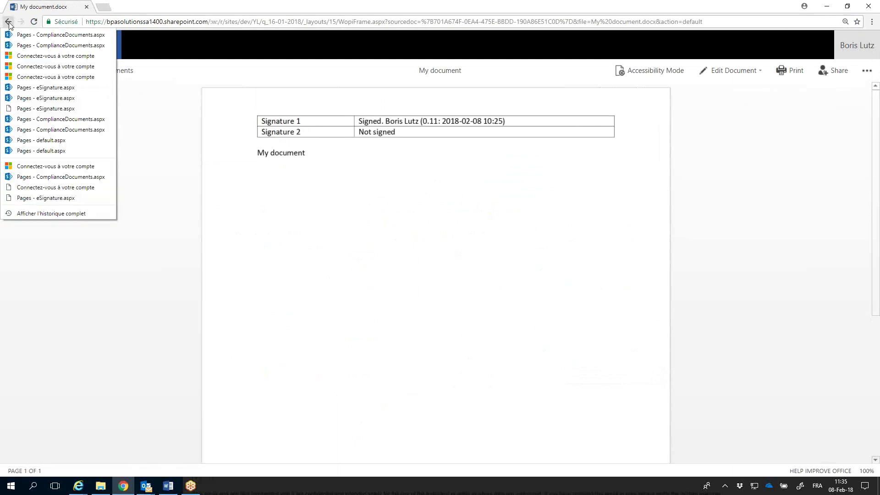